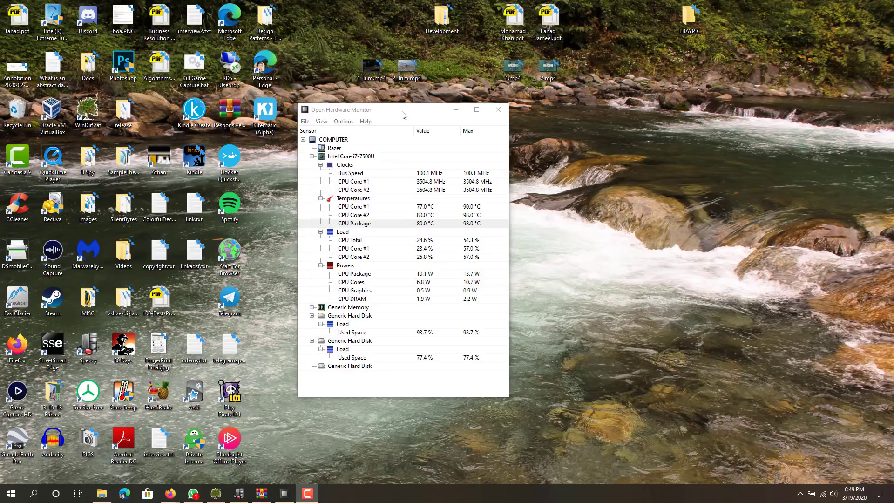
Review Open Hardware Monitor's Generic Memory and CPU readings, then minimize its window.
drag(401, 111, 369, 103)
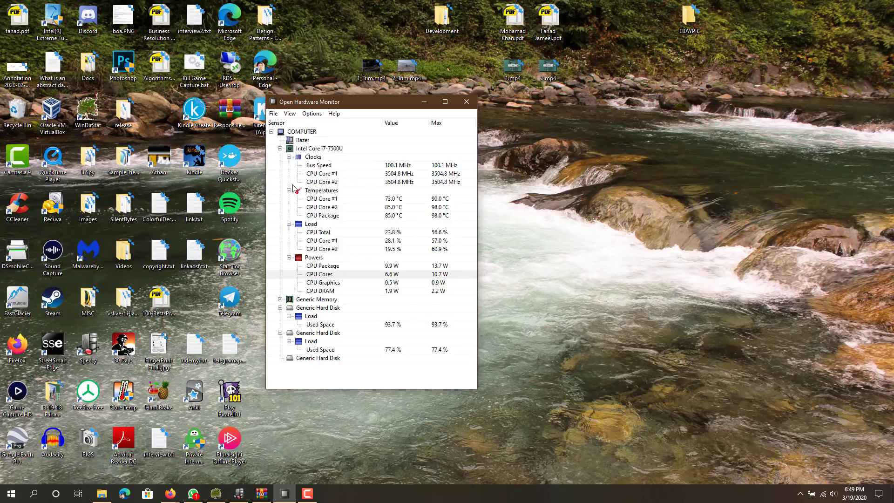
click(279, 148)
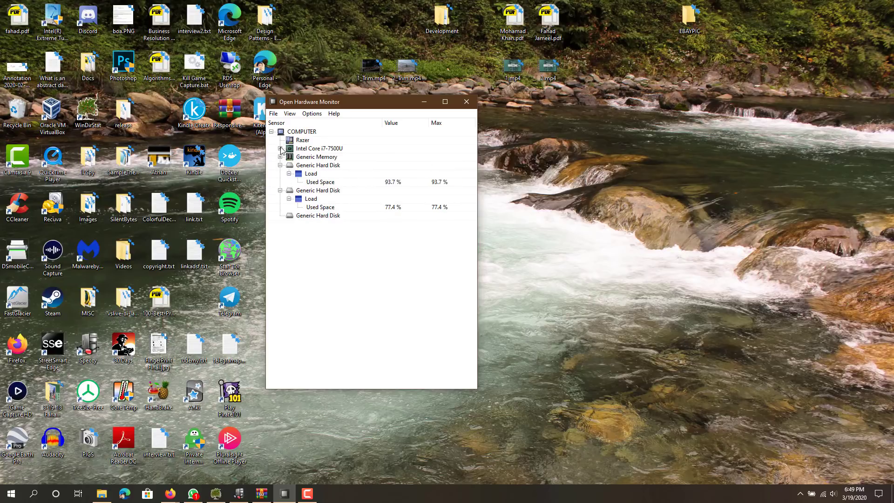
click(280, 156)
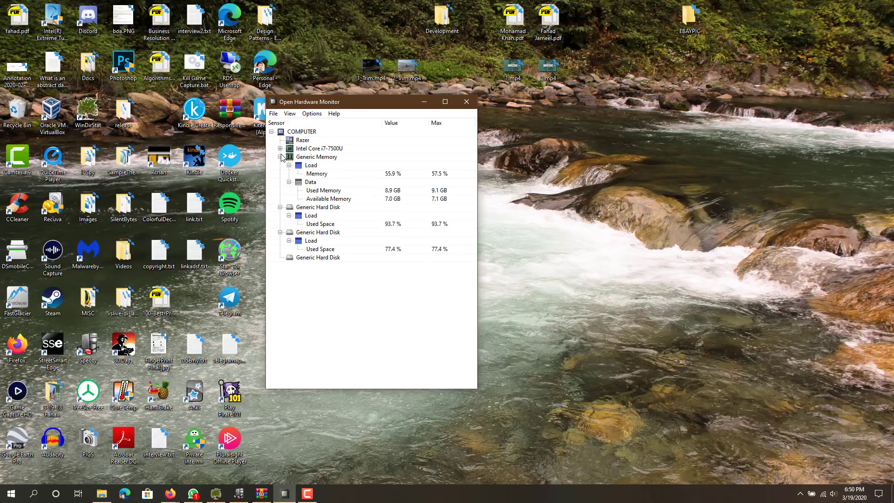
click(279, 157)
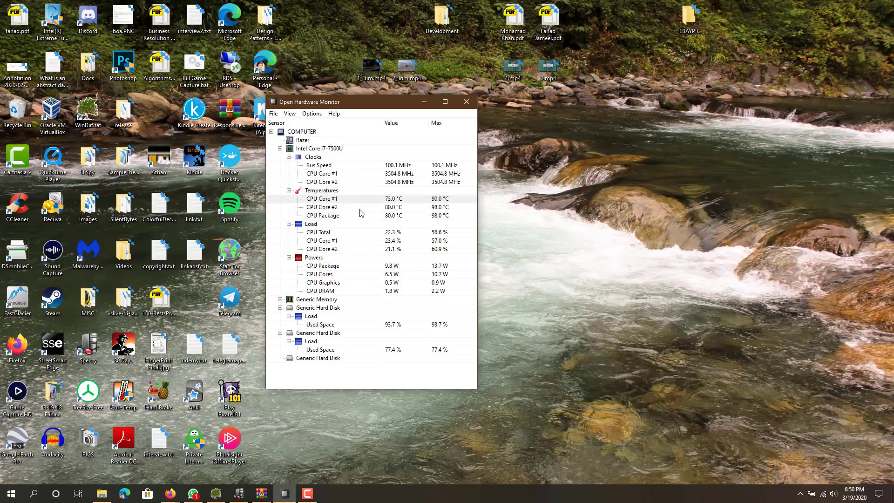
click(423, 101)
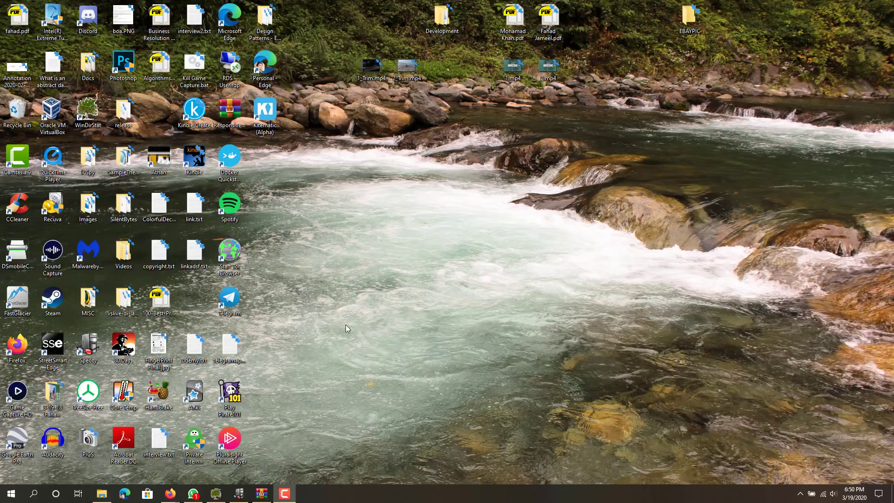
Launch Speccy from the taskbar and nudge its window slightly upward.
click(239, 494)
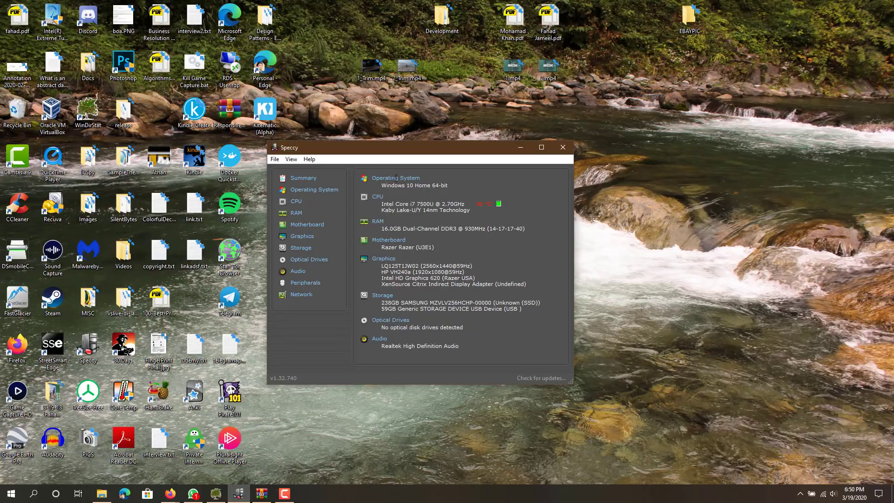
drag(377, 156, 375, 153)
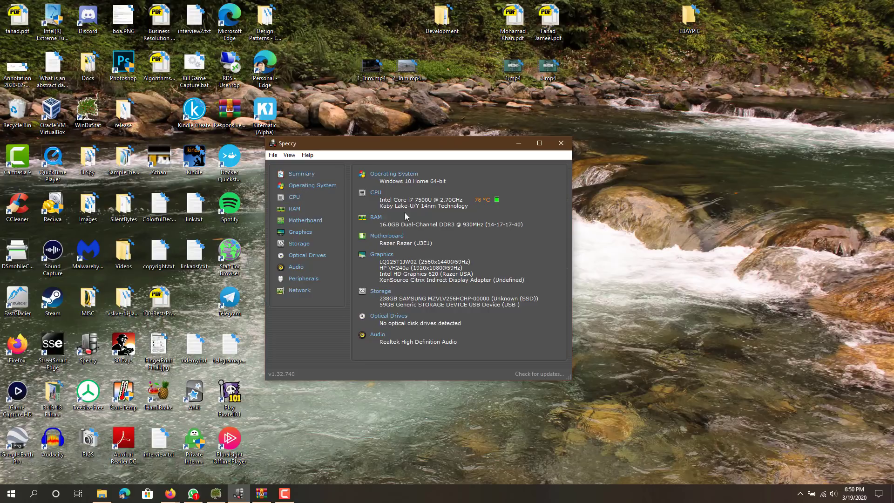
Show Speccy's CPU page, moving the window up-left and enlarging it to reveal per-core temperatures.
click(294, 198)
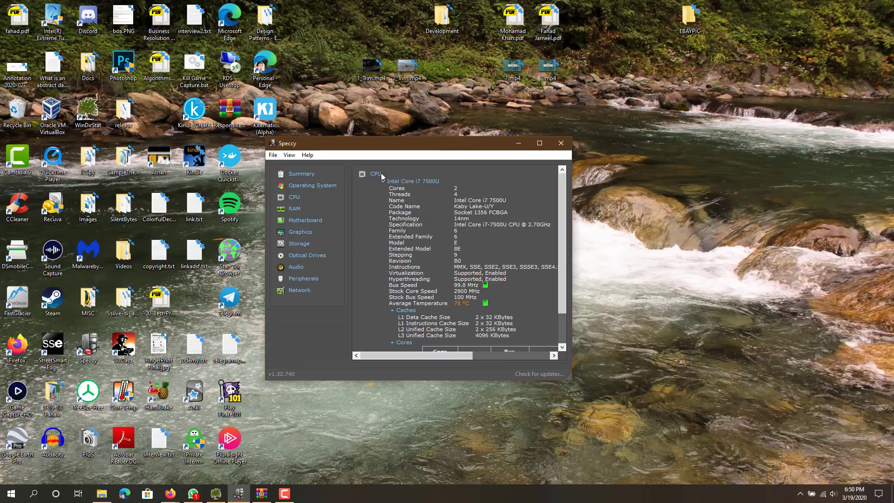
drag(370, 142, 264, 91)
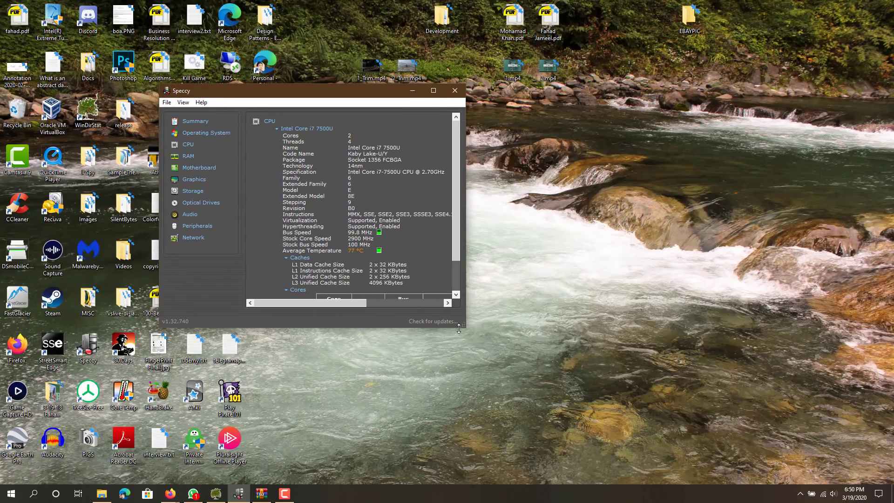
mouse_move(459, 328)
mouse_down()
mouse_move(669, 355)
mouse_move(662, 367)
mouse_up()
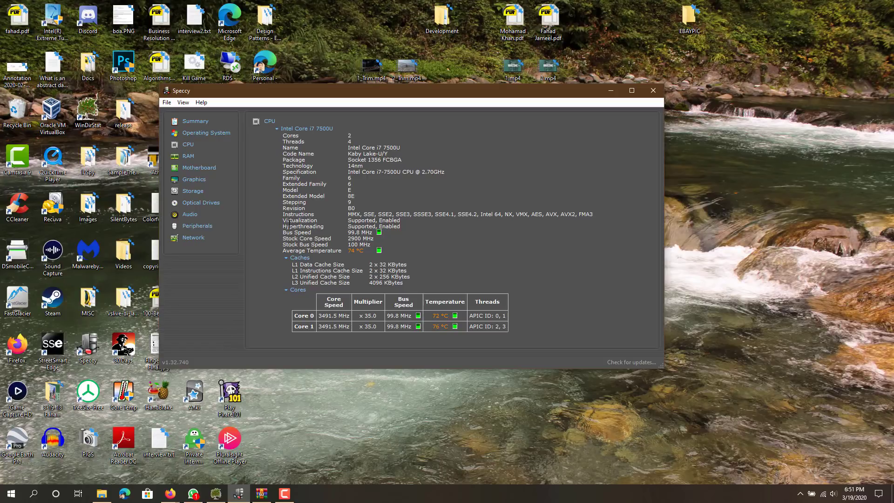
Toggle the temperature graph, then view Speccy's RAM and Graphics pages.
click(379, 250)
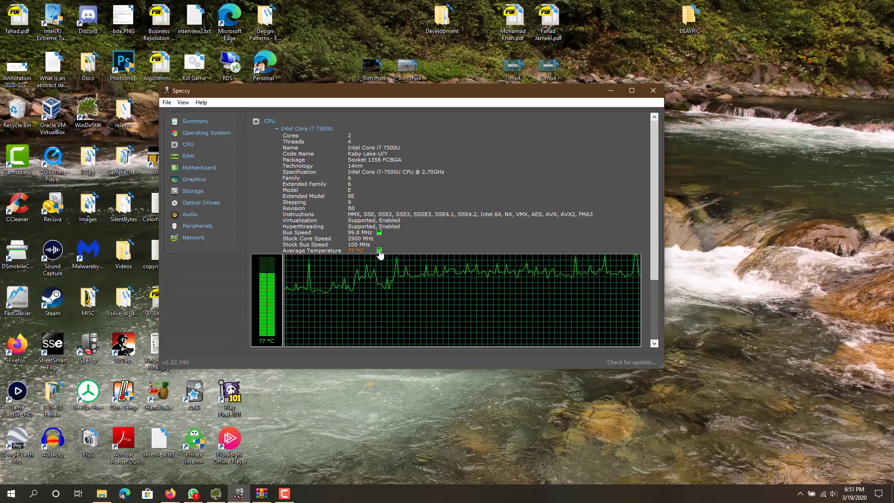
click(379, 250)
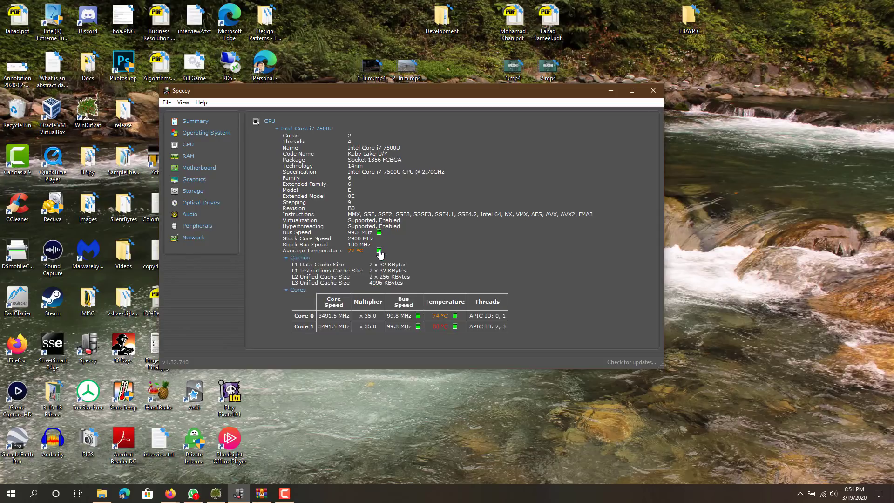
click(189, 157)
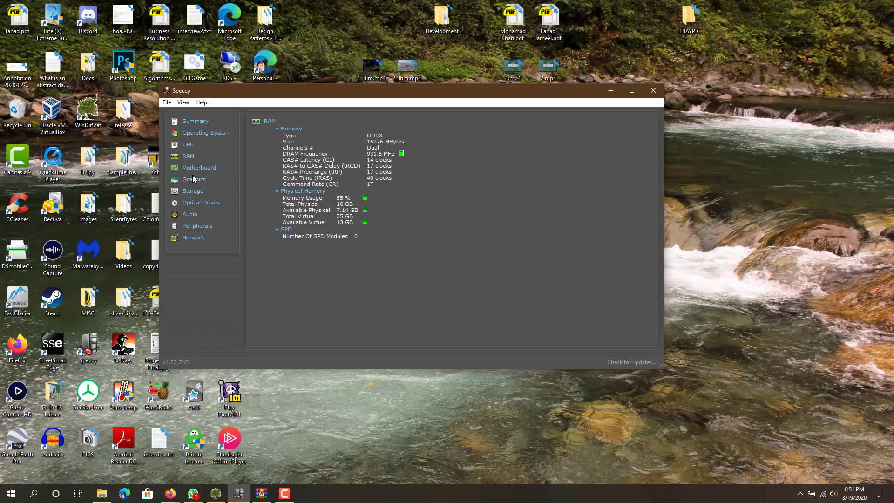
click(196, 180)
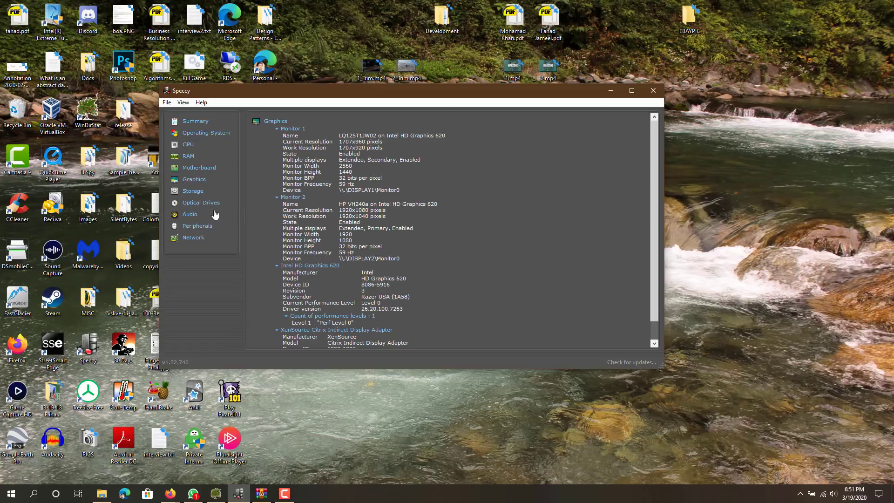
scroll(302, 236, down, 1)
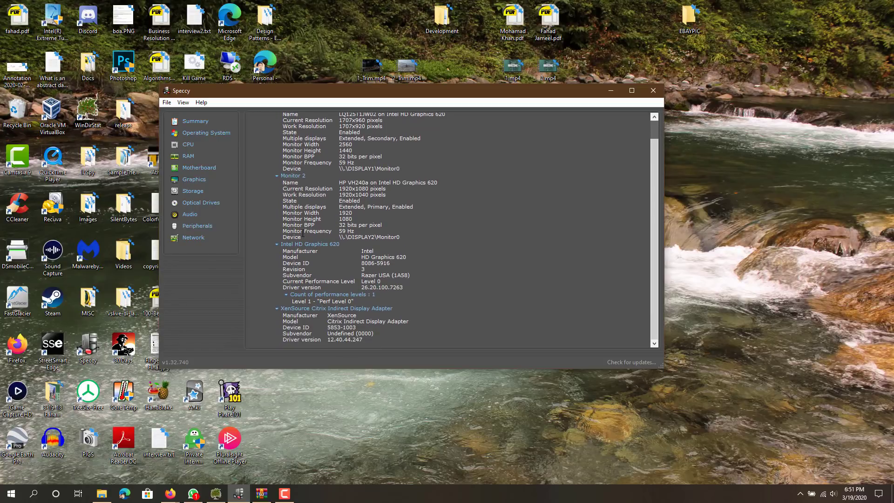
scroll(301, 243, up, 1)
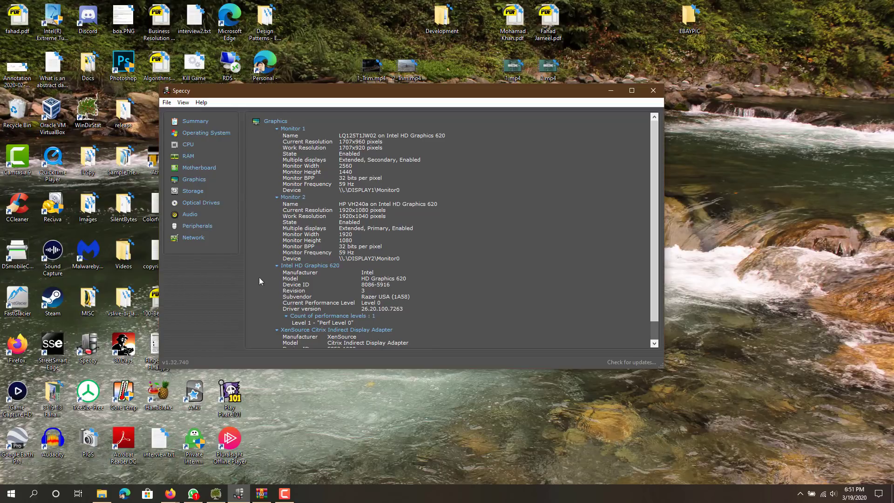
mouse_move(262, 494)
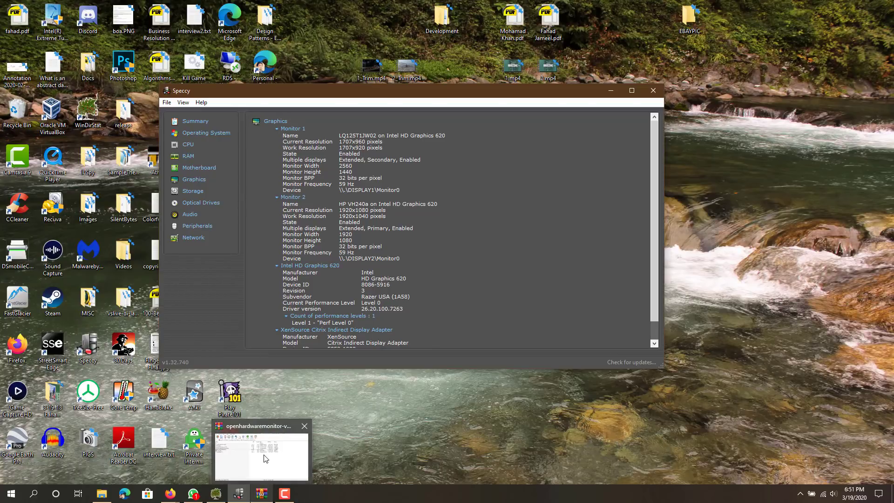
Bring the Open Hardware Monitor archive window forward and reveal the hidden tray icons.
click(265, 458)
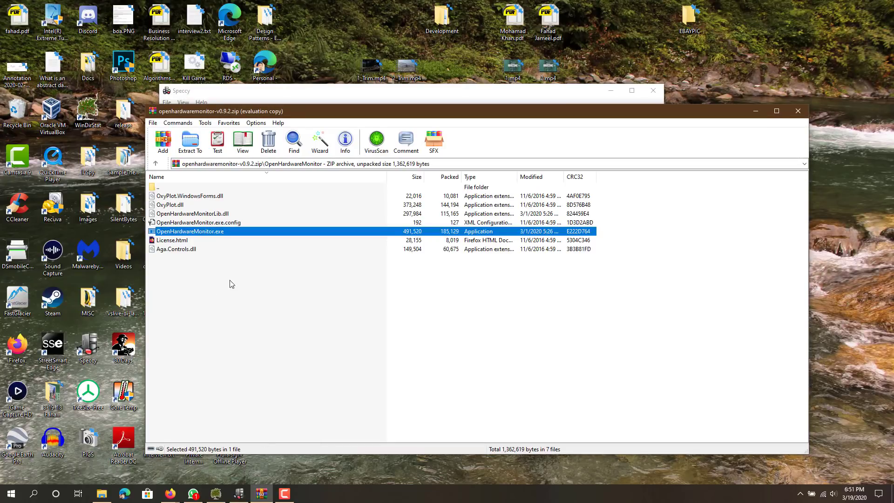
click(259, 339)
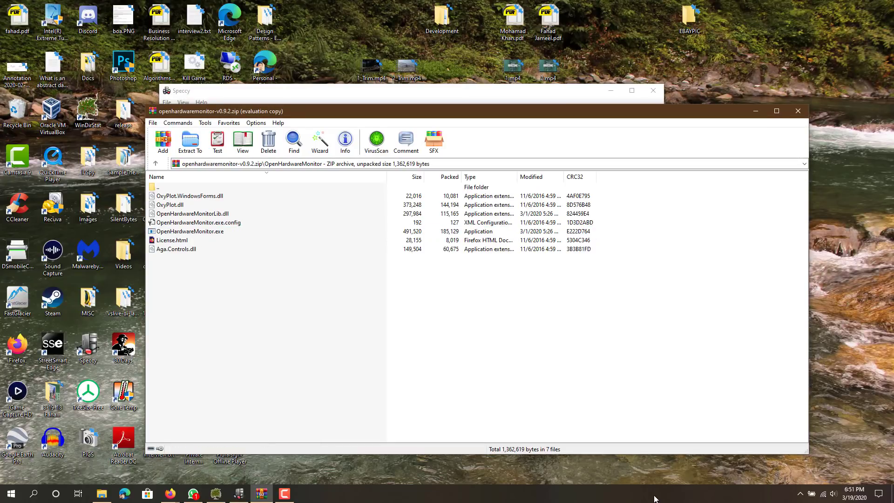
click(799, 494)
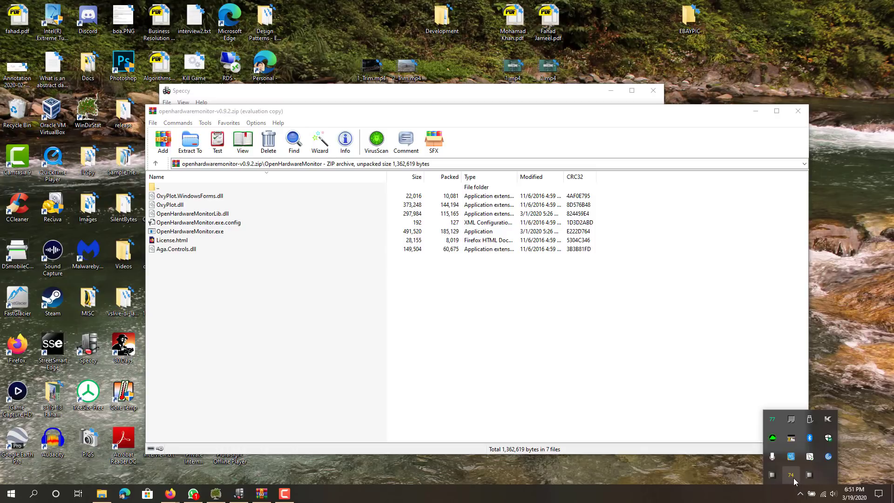
Open Core Temp from the tray, minimize the archive window, and position Core Temp over Speccy.
double_click(791, 475)
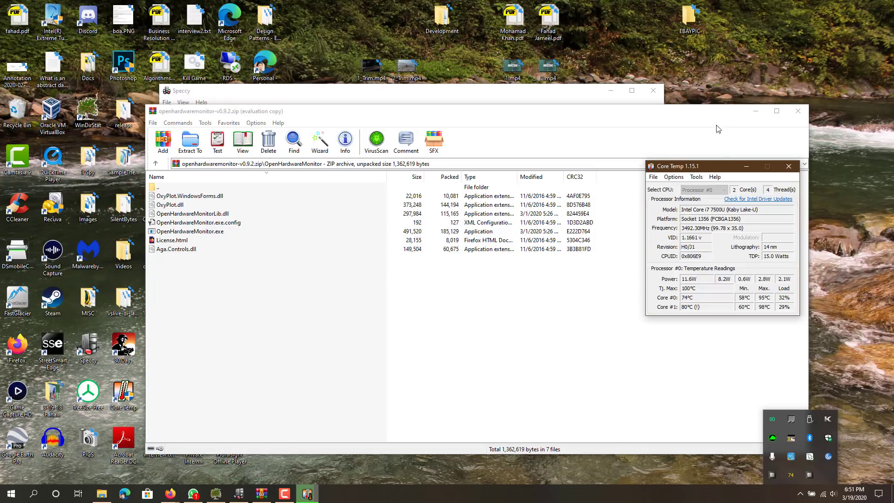
drag(713, 167, 228, 128)
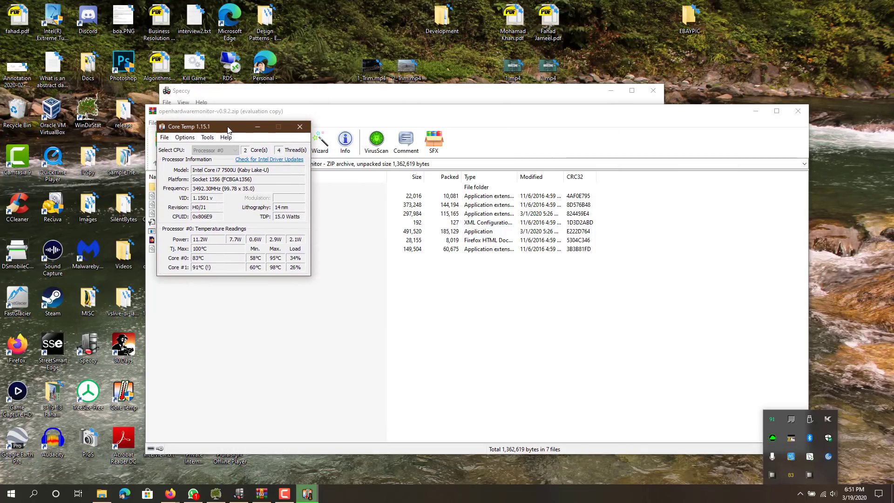
click(754, 111)
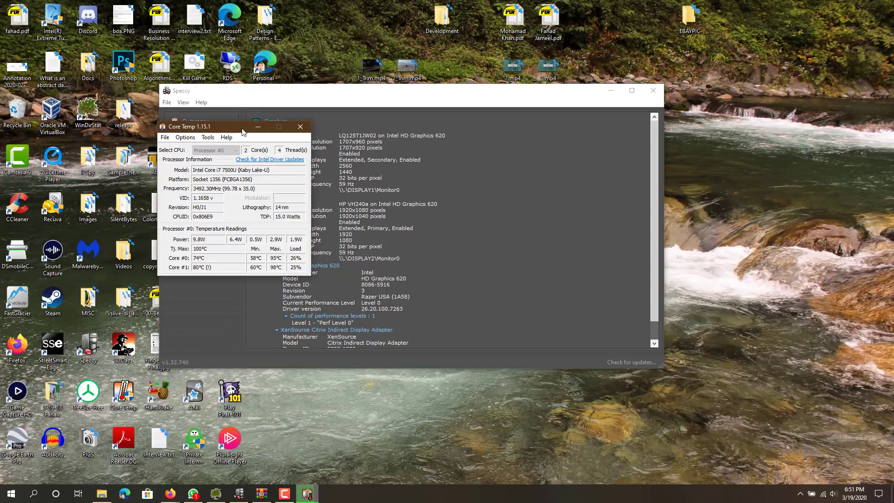
drag(243, 132, 296, 157)
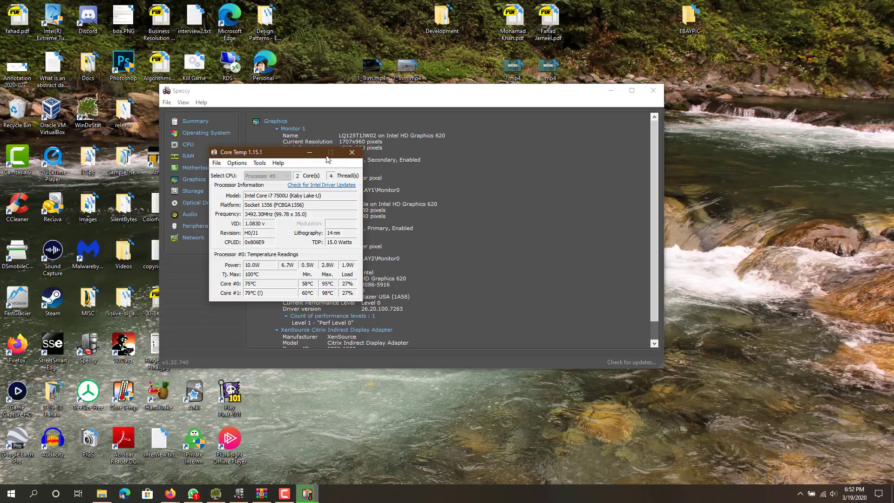
Switch Core Temp's view, shift Speccy right and down, and center Core Temp over Speccy.
double_click(328, 278)
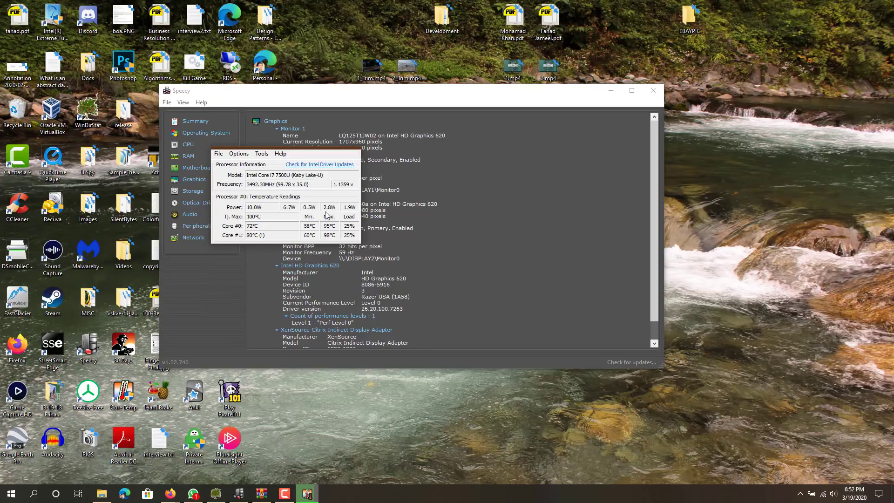
drag(327, 210, 834, 120)
click(615, 153)
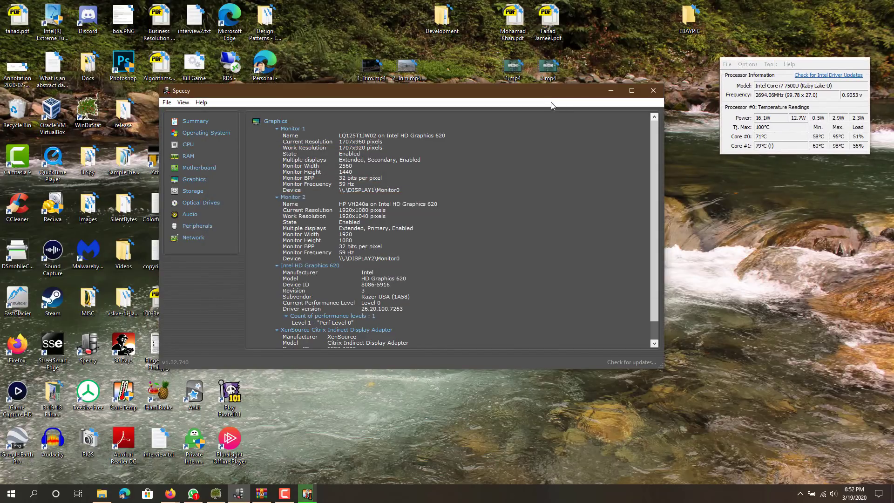
mouse_move(573, 96)
mouse_down()
mouse_move(666, 105)
mouse_move(654, 108)
mouse_up()
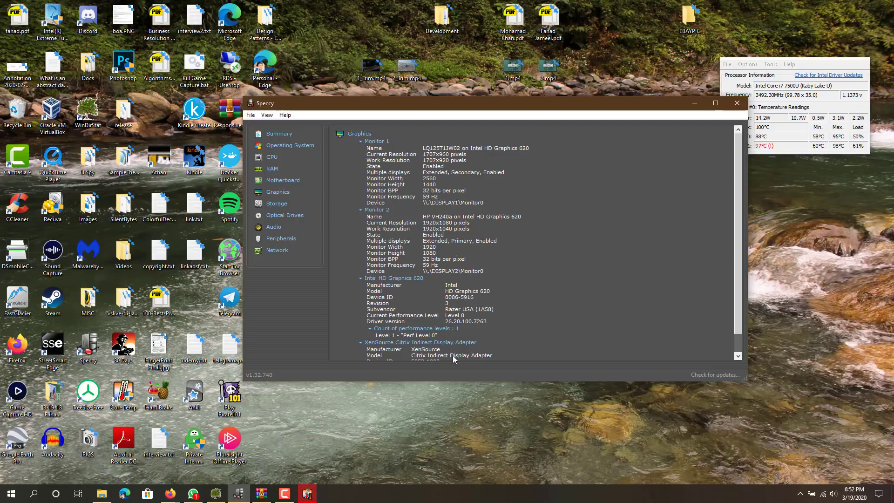
click(768, 77)
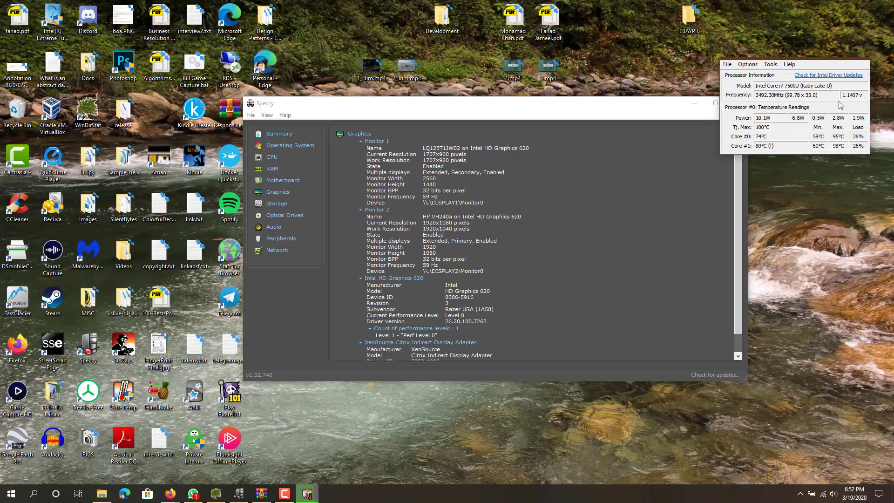
drag(815, 67, 357, 199)
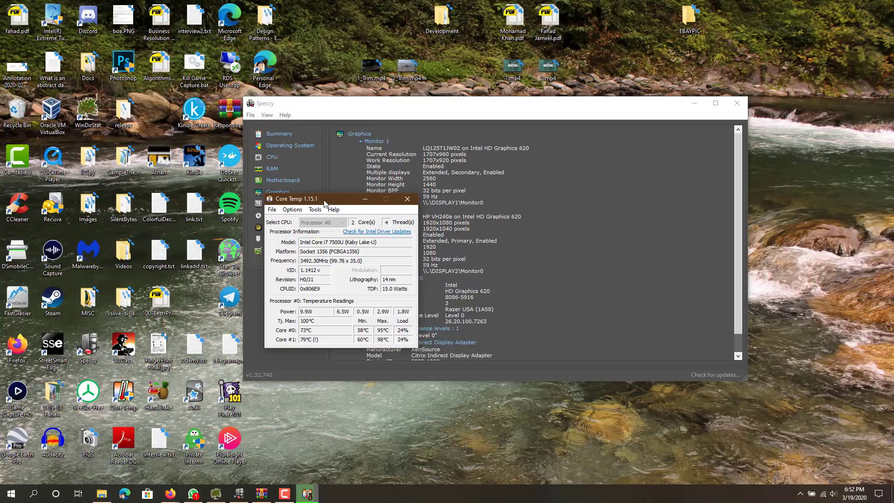
Minimize Core Temp and show its core temperature icons in the tray overflow.
drag(325, 198, 316, 217)
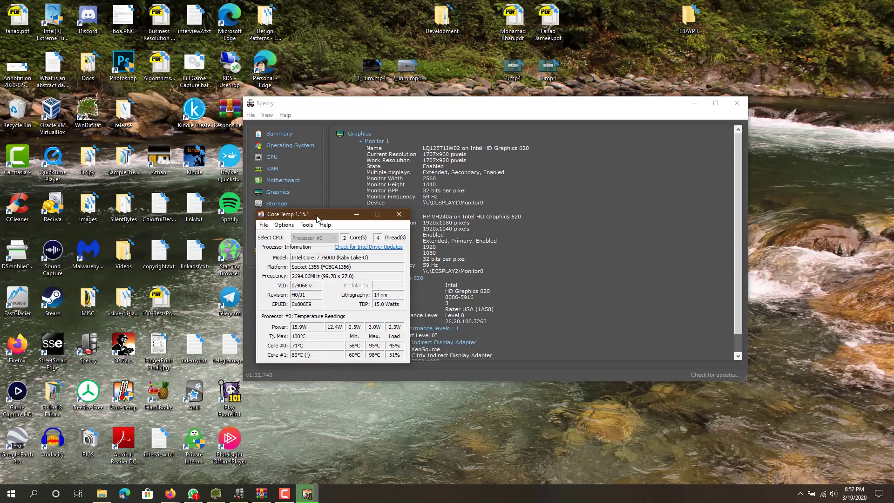
click(355, 215)
click(801, 493)
mouse_move(791, 475)
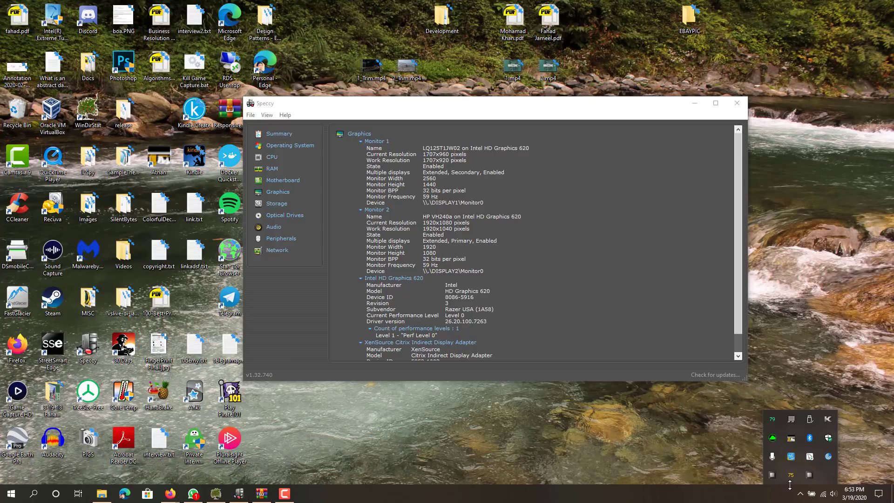
click(582, 281)
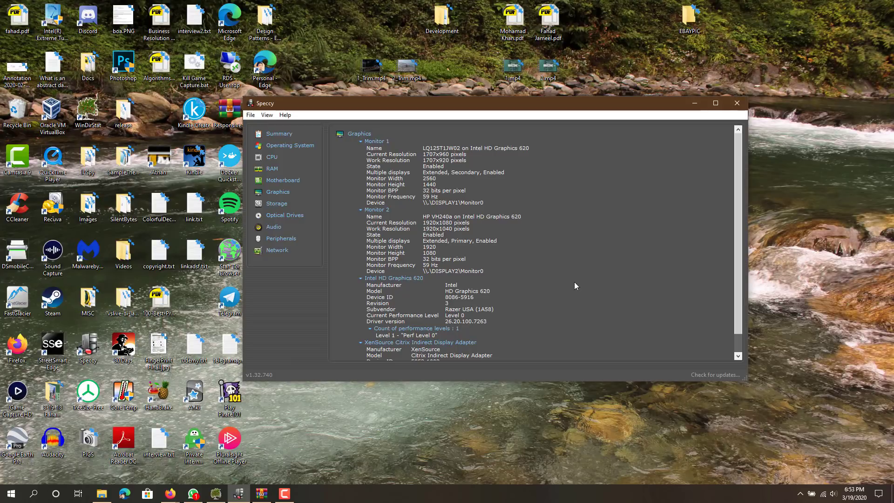